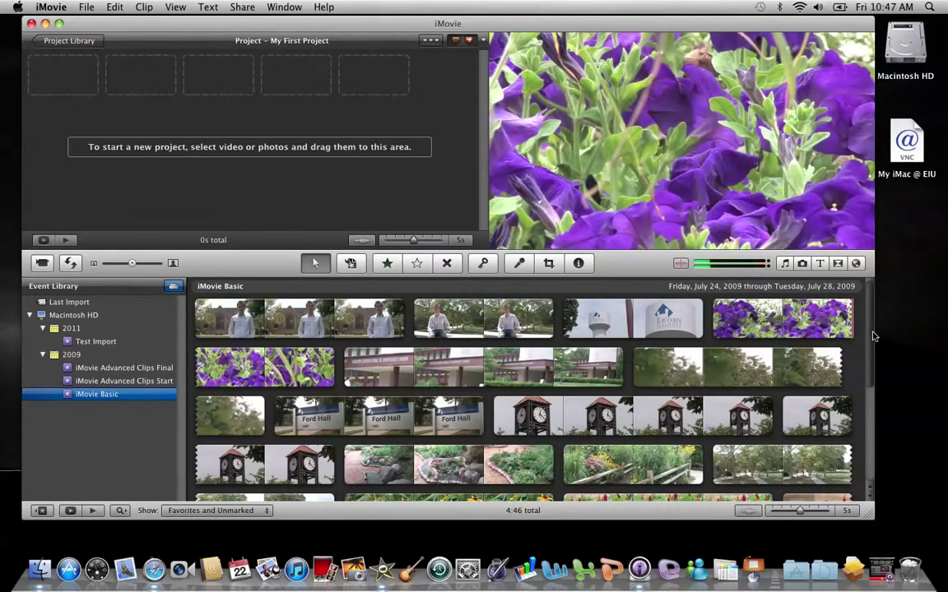
- Select the tree-lined campus clip, then add the Ford Hall and clock-tower clips
left_click_drag(873, 335, 878, 427)
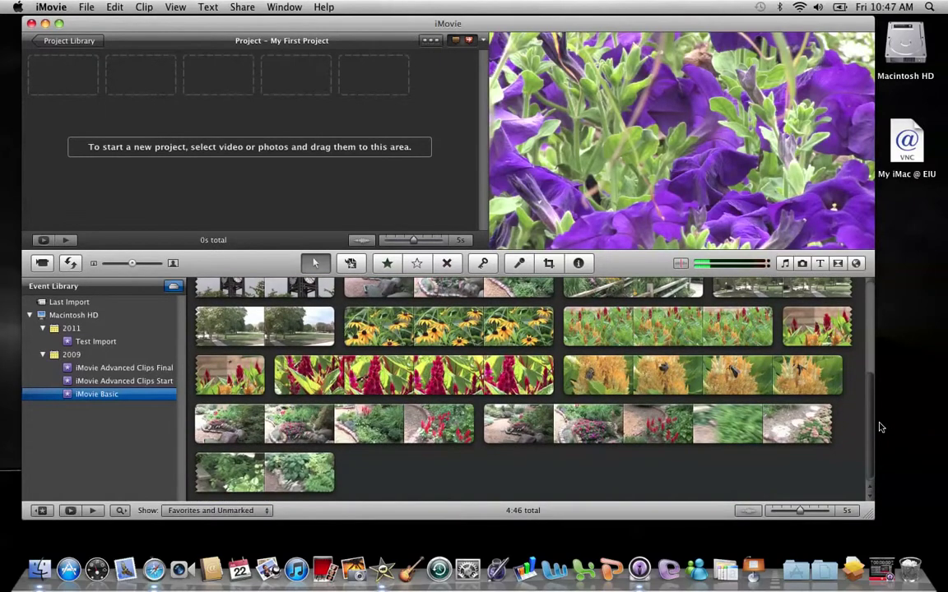
mouse_move(878, 427)
left_mouse_down()
mouse_move(875, 330)
mouse_move(877, 370)
left_mouse_up()
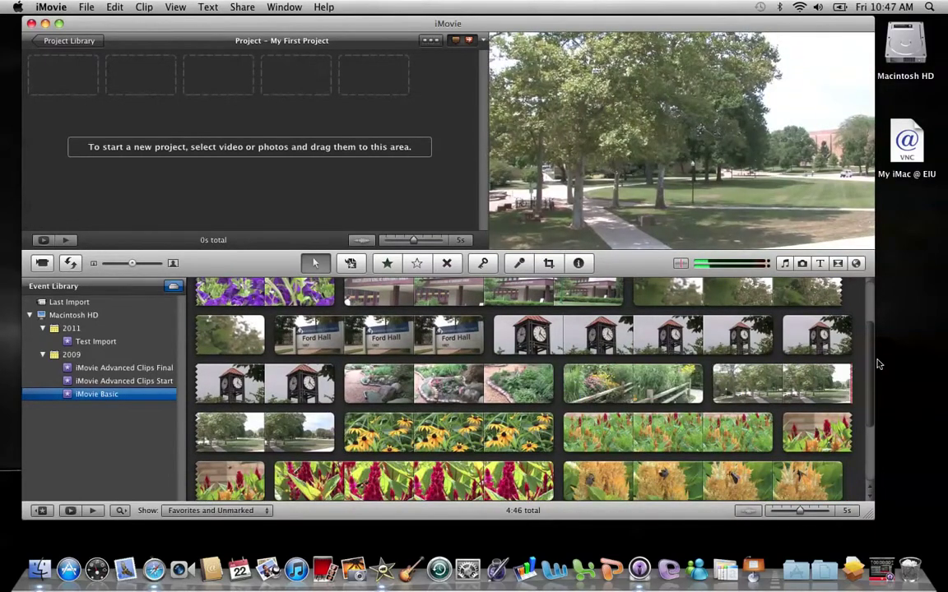
scroll(782, 332, "up", 2)
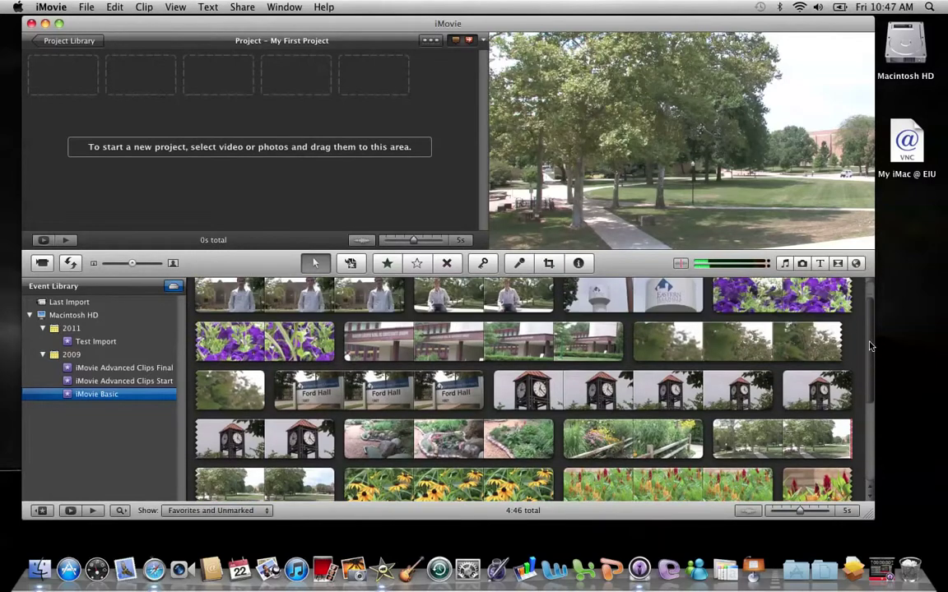
left_click(733, 339)
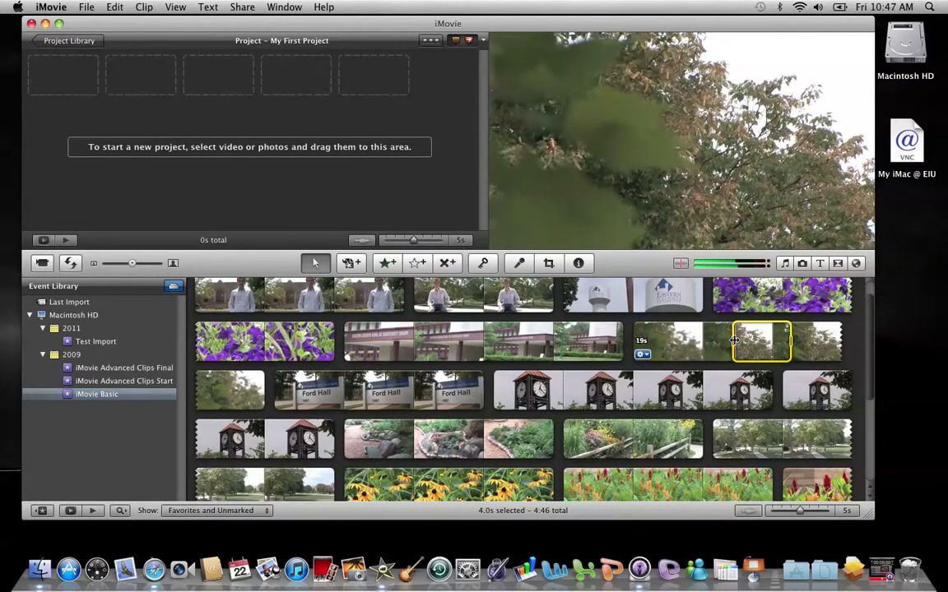
left_click(733, 340, "alt")
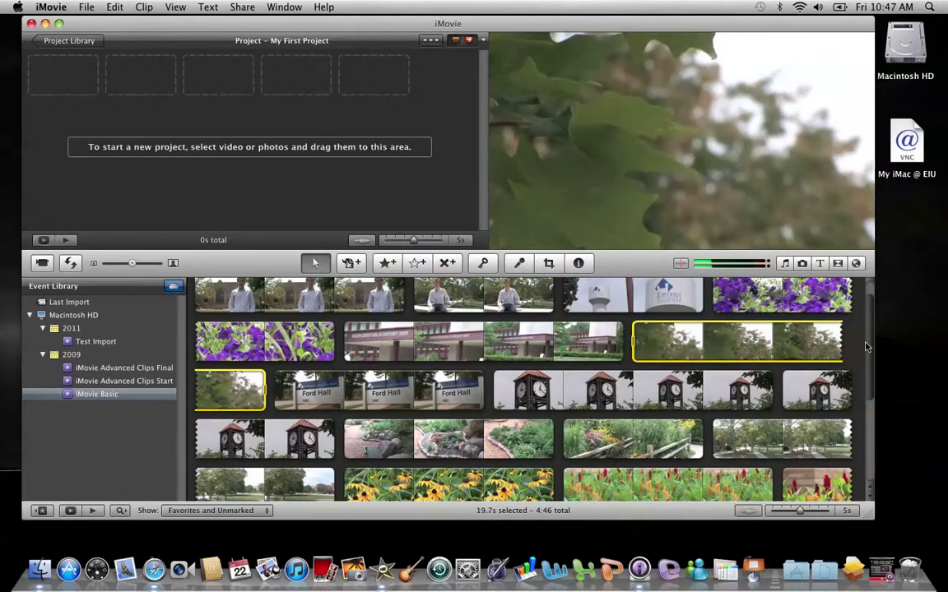
scroll(871, 350, "down", 1)
scroll(870, 350, "down", 2)
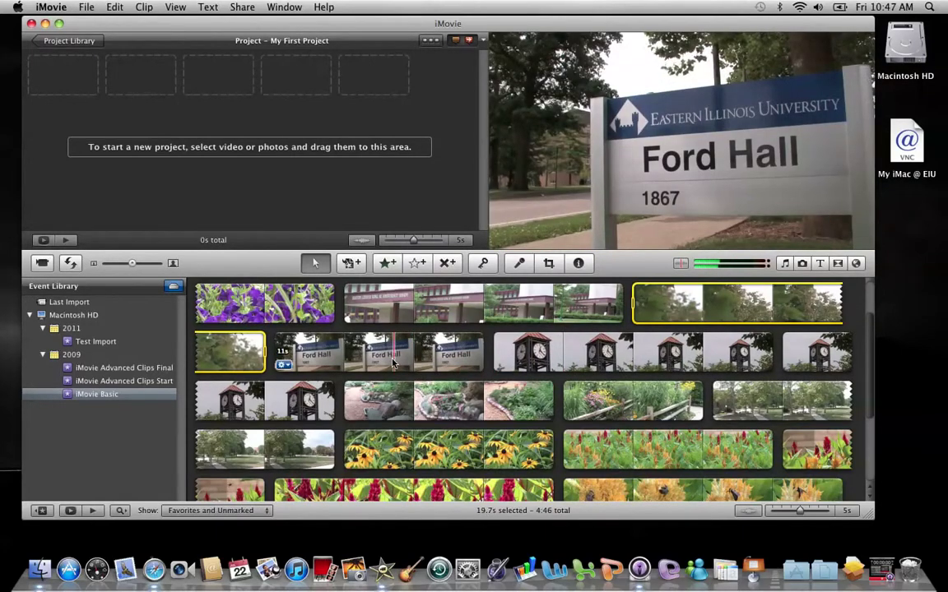
left_click(381, 359, "super")
left_click(575, 361, "super")
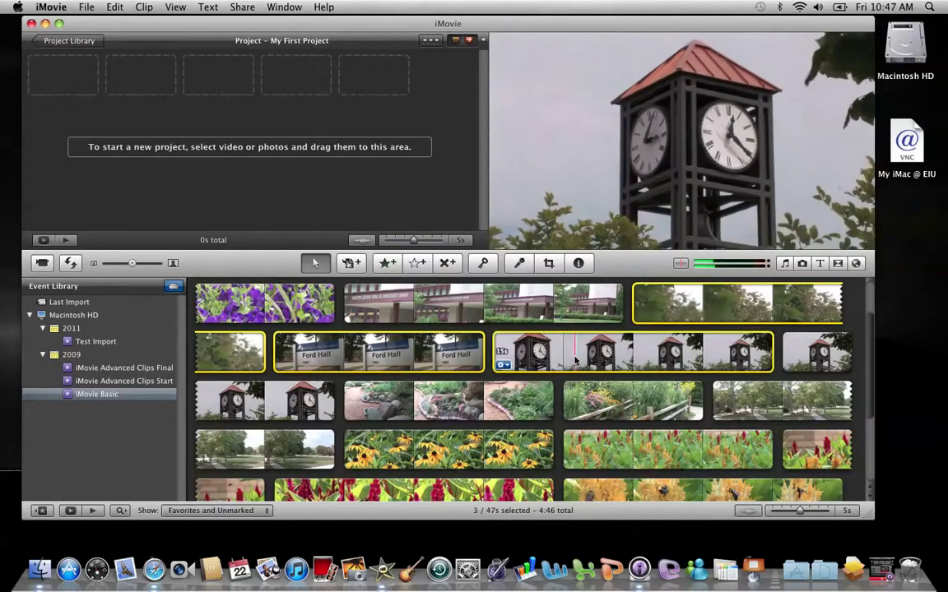
- Add the garden, yellow flower, celosia and other flower clips, then reject all selected clips
left_click(511, 406, "super")
scroll(517, 397, "down", 3)
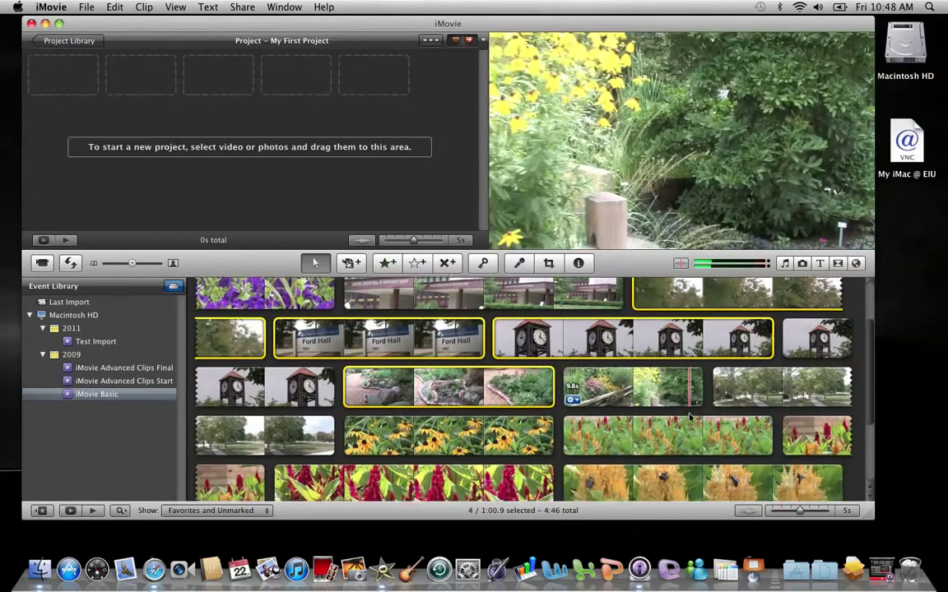
left_click(523, 385, "super")
left_click(576, 378, "super")
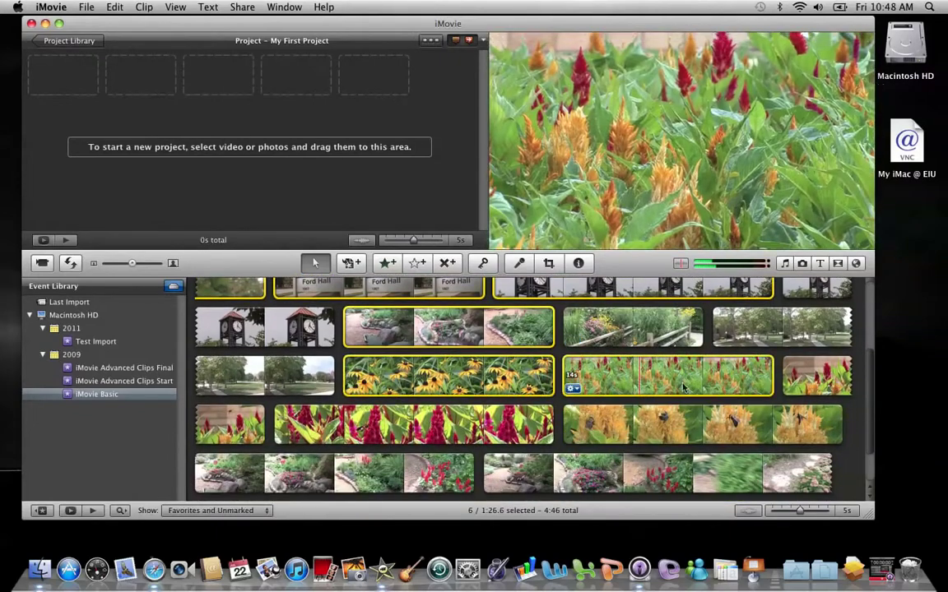
left_click(638, 426, "shift")
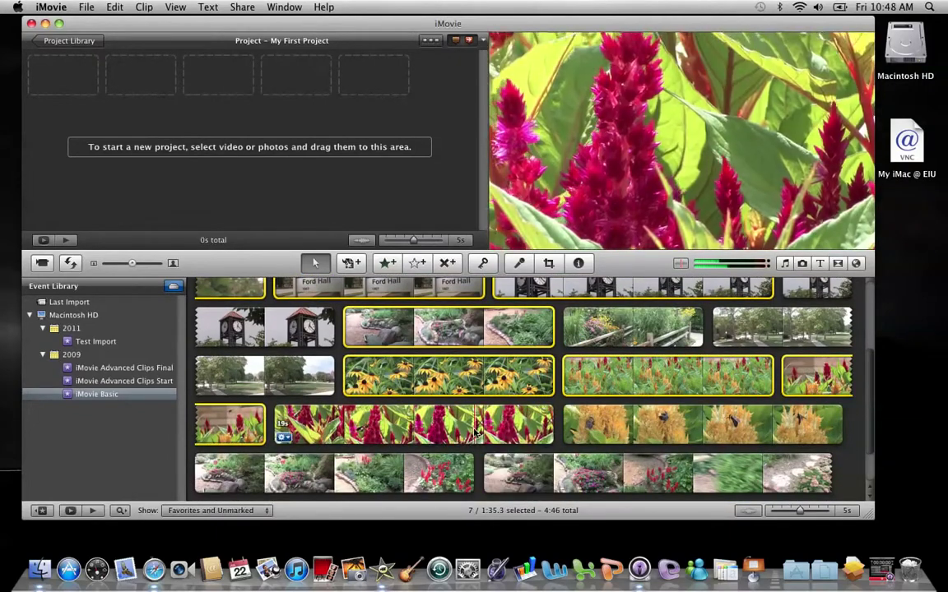
scroll(637, 428, "down", 2)
left_click(578, 434, "shift")
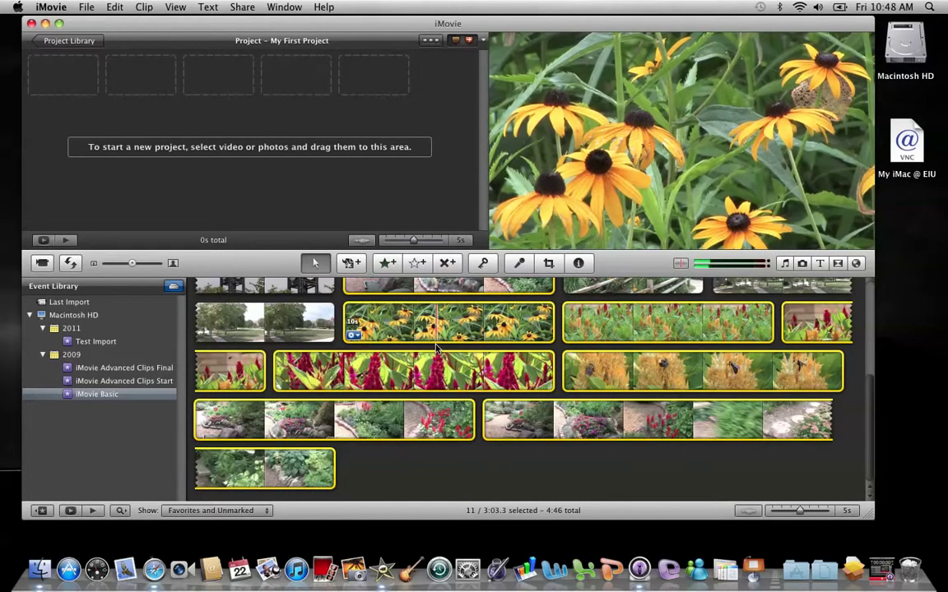
left_click(444, 264)
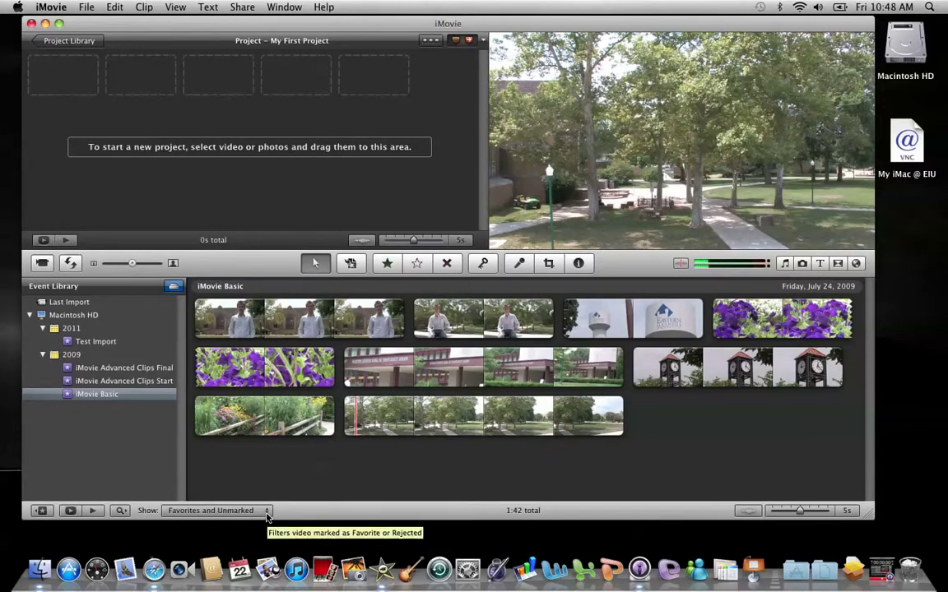
- Filter the iMovie Basic event to Rejected Only and scroll through the 3:03 of rejects
left_click(267, 517)
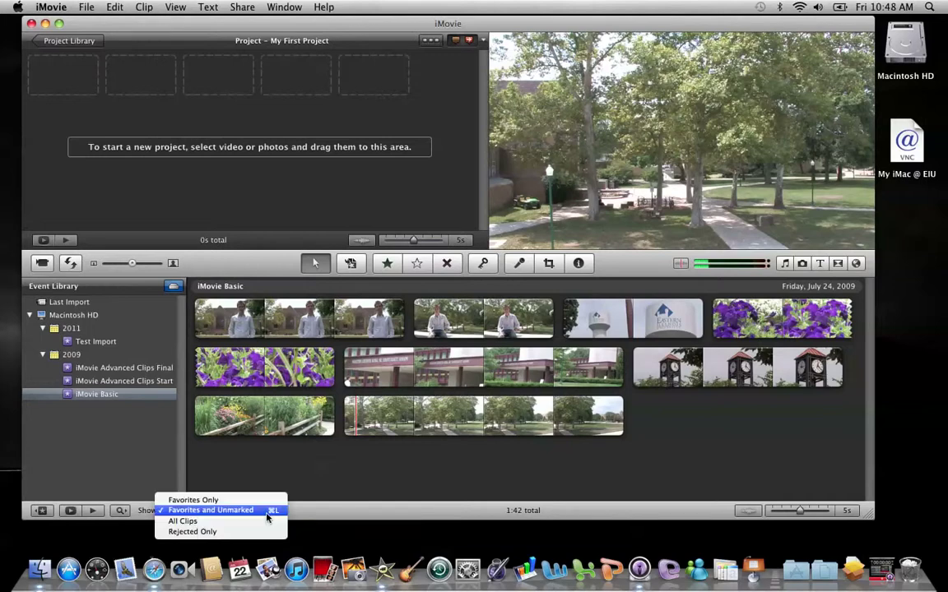
left_click(181, 532)
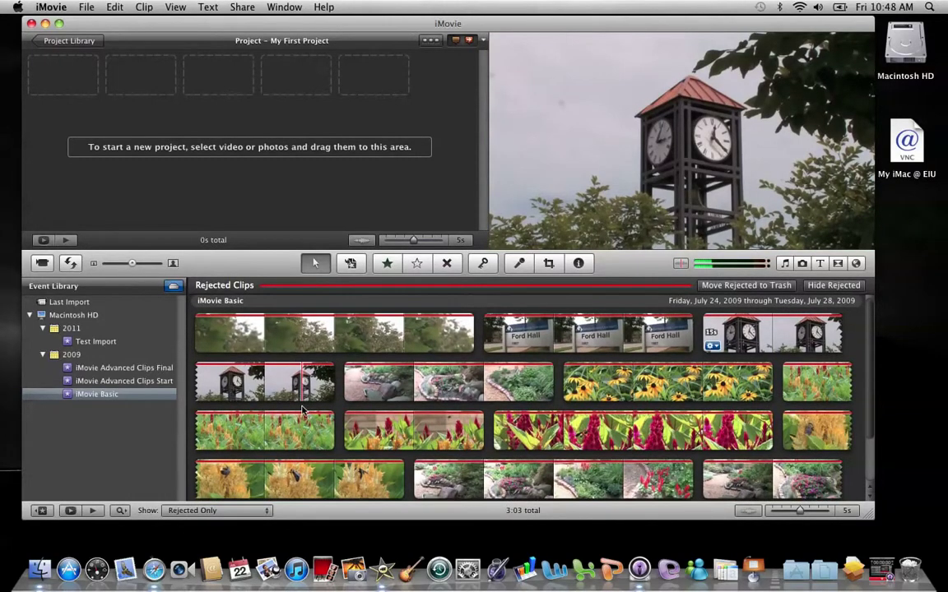
scroll(302, 409, "down", 3)
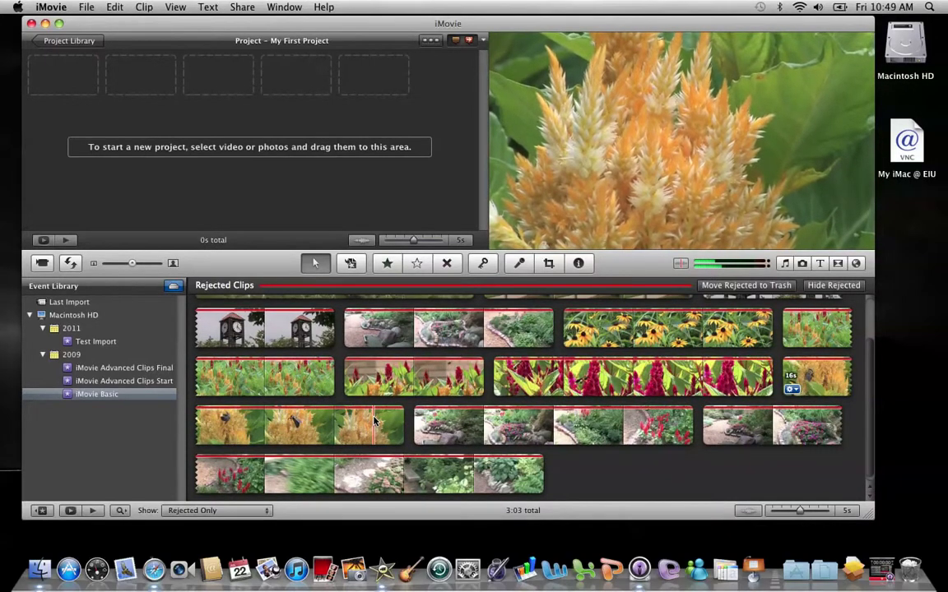
scroll(375, 421, "up", 3)
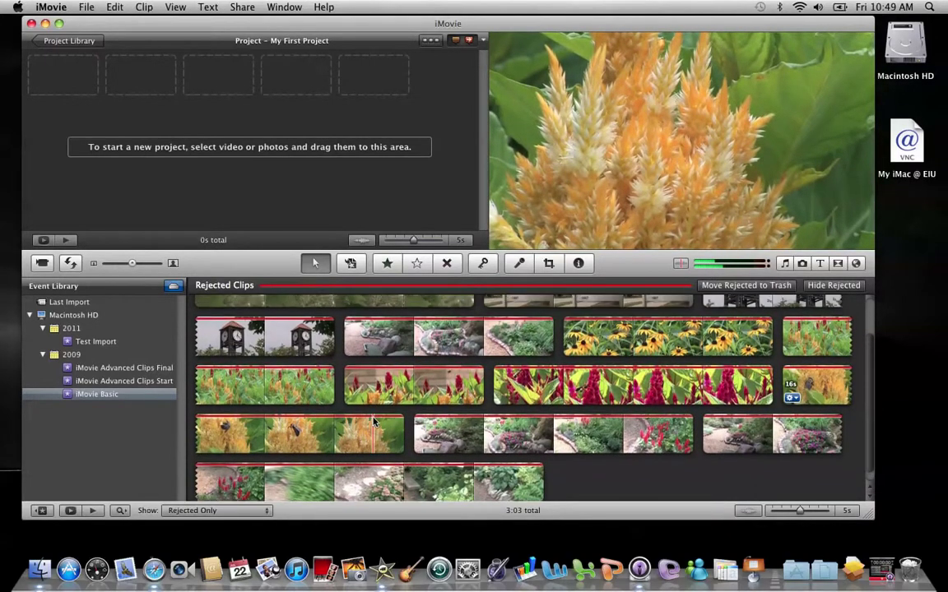
scroll(374, 421, "up", 1)
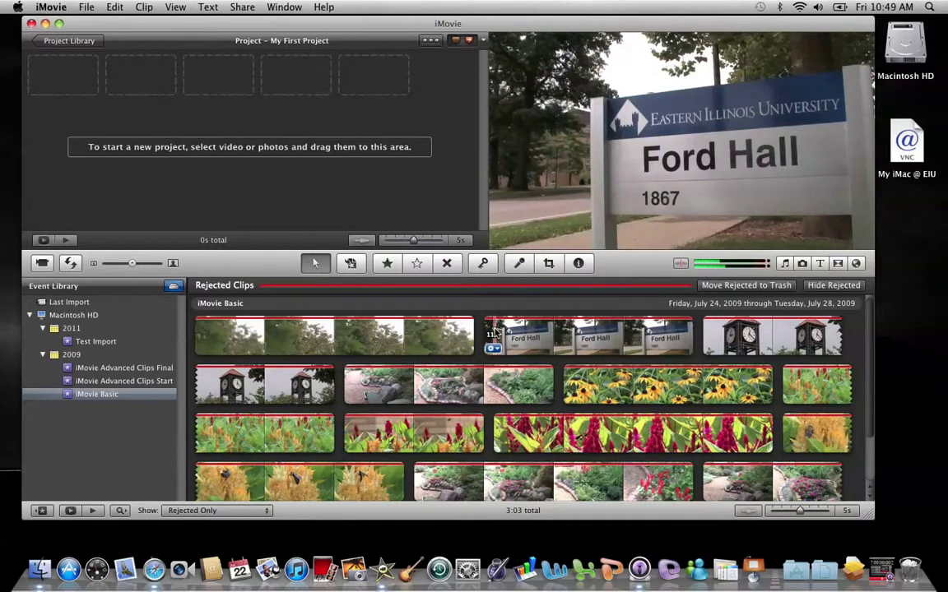
- Select the whole Ford Hall sign clip and unmark it, dropping rejects to 2:51
left_click(533, 337)
left_click(533, 337, "alt")
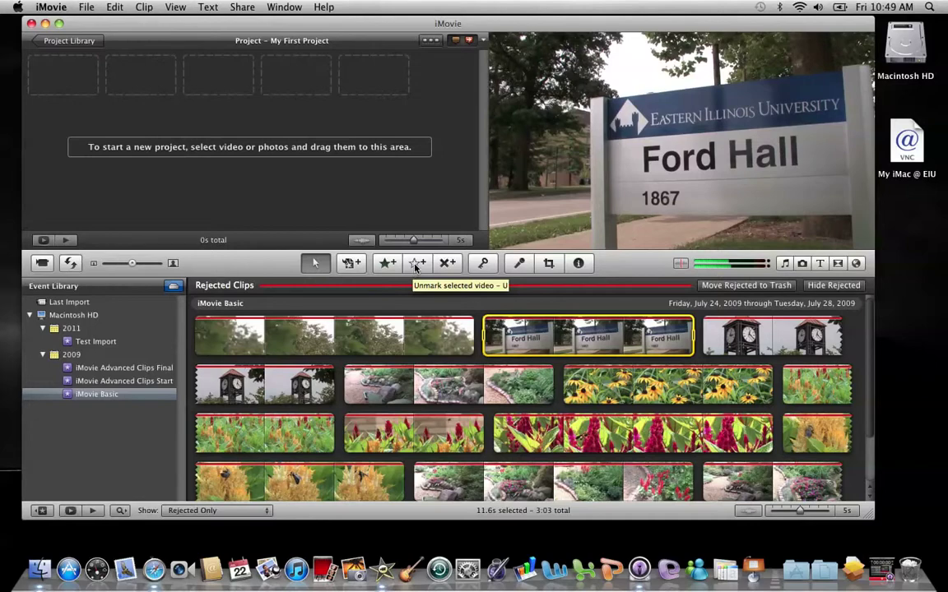
left_click(416, 265)
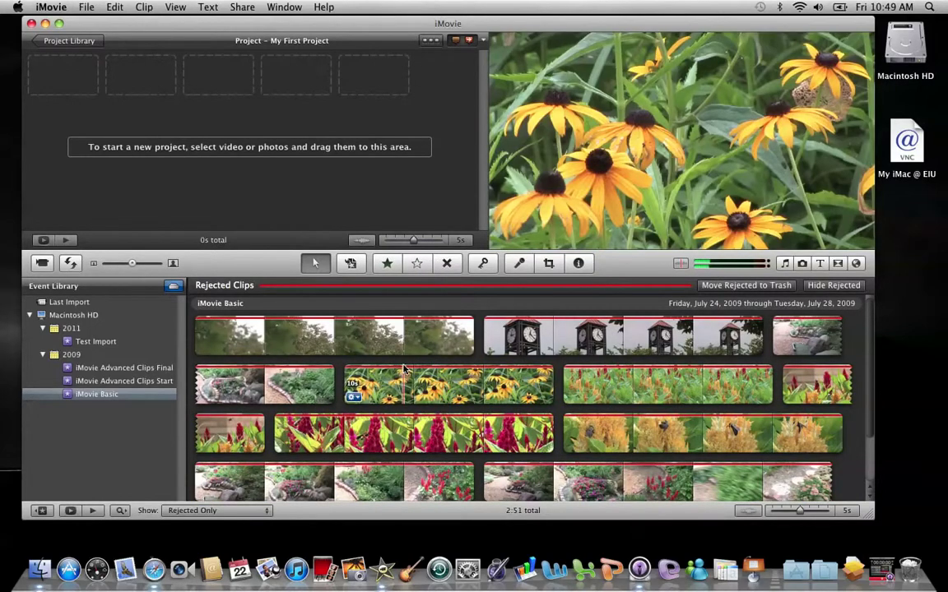
scroll(404, 370, "down", 2)
scroll(404, 369, "down", 1)
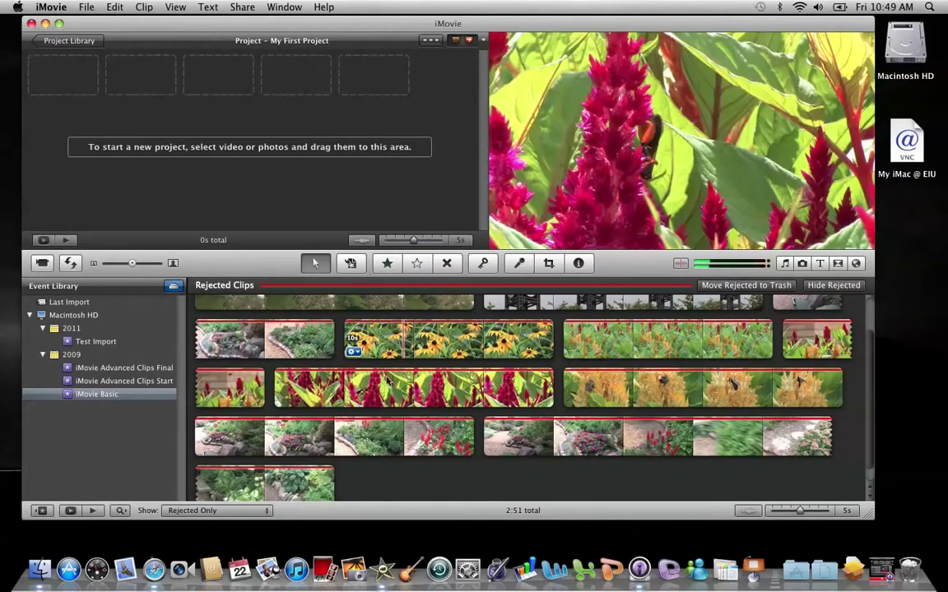
left_click(268, 511)
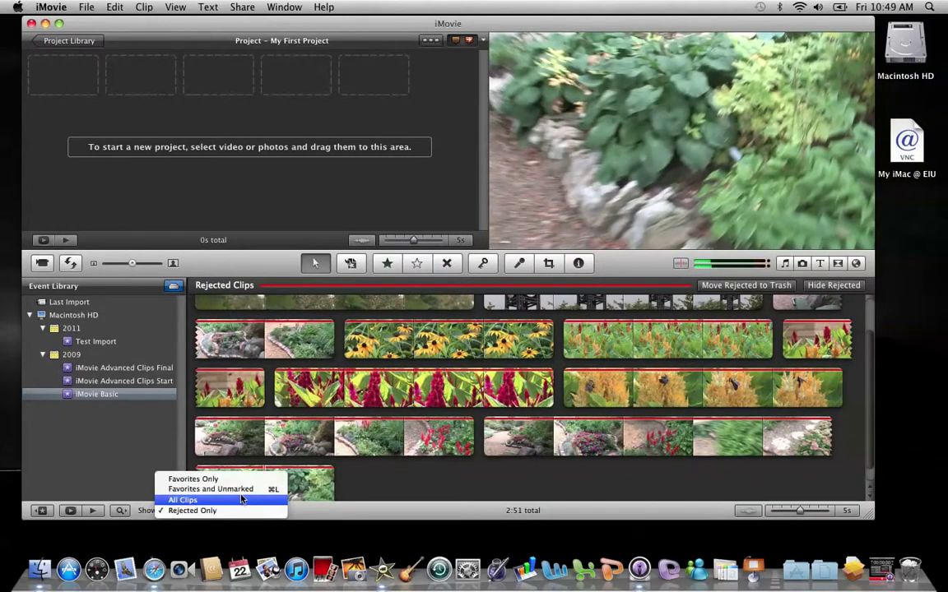
- Show Favorites and Unmarked clips again, now 1:54 including Ford Hall
left_click(241, 492)
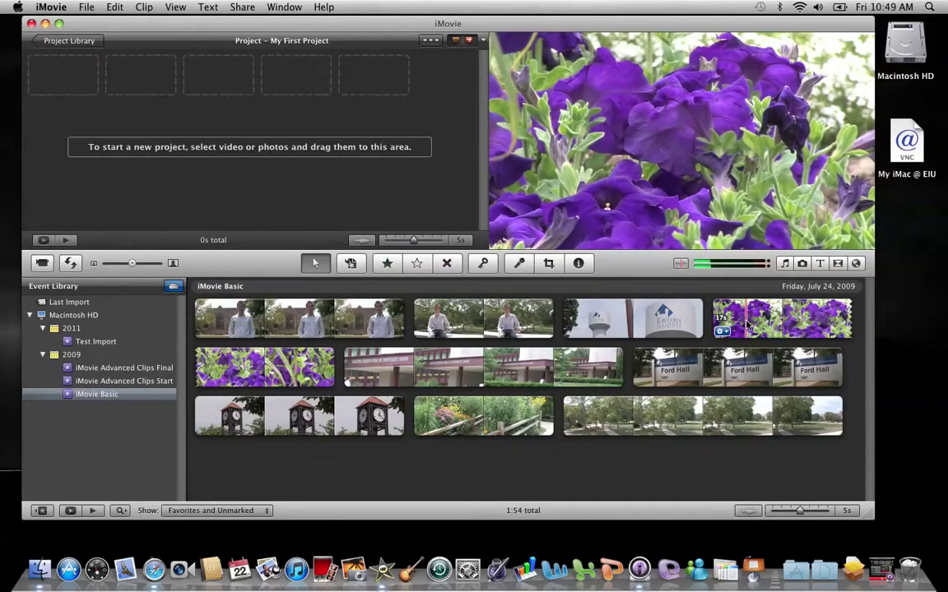
- Select the entire purple petunia clip and mark it as a favorite
left_click(747, 325)
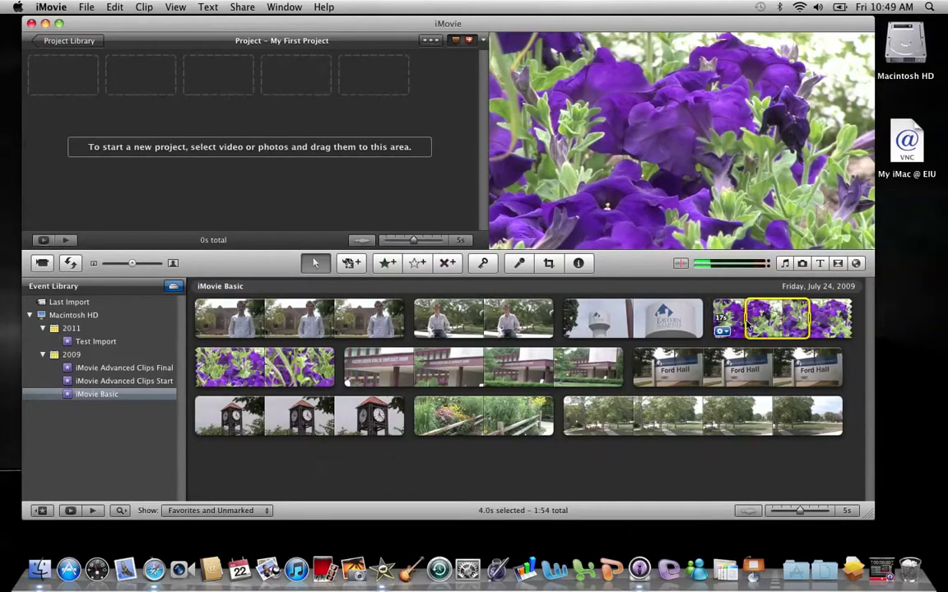
left_click(746, 323, "alt")
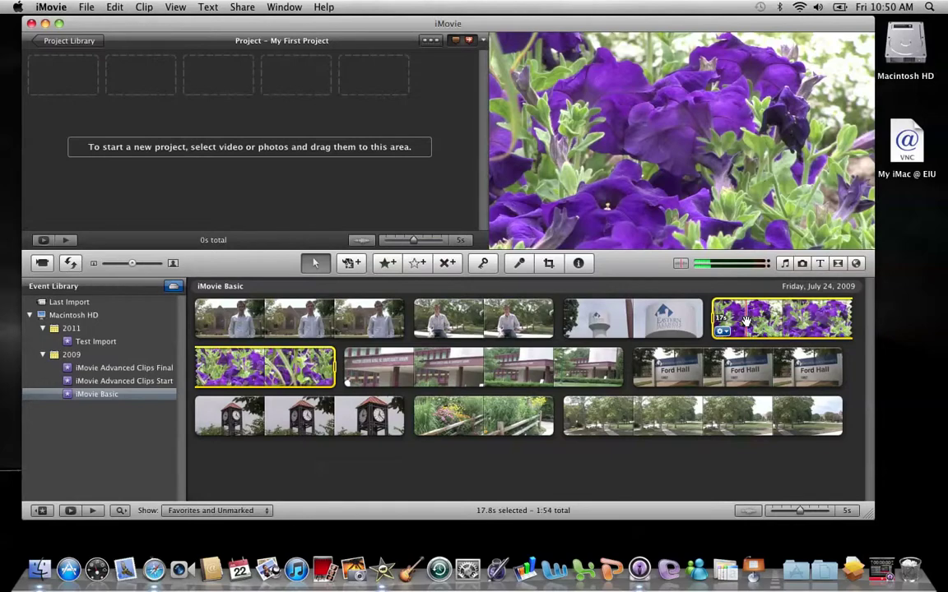
left_click(385, 263)
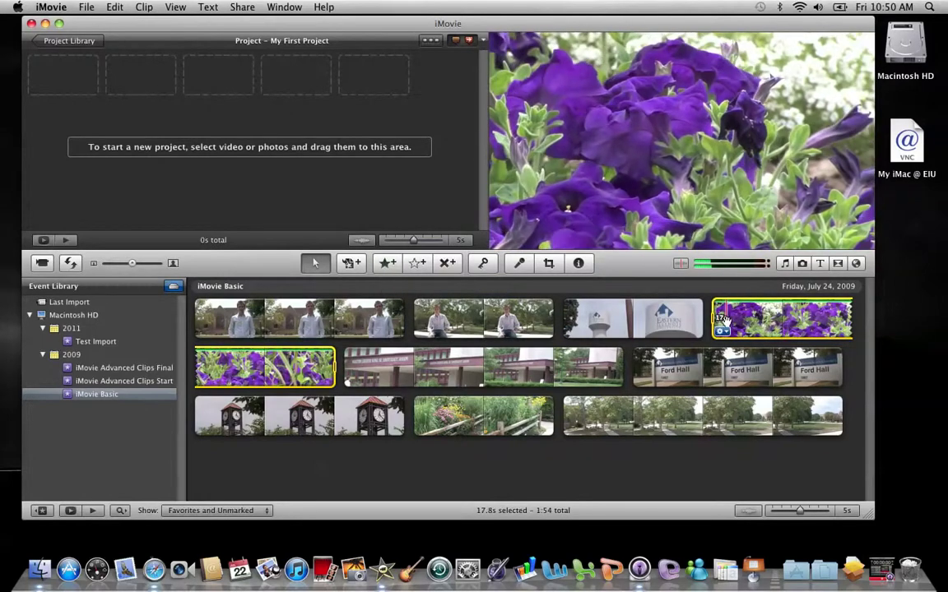
mouse_move(782, 318)
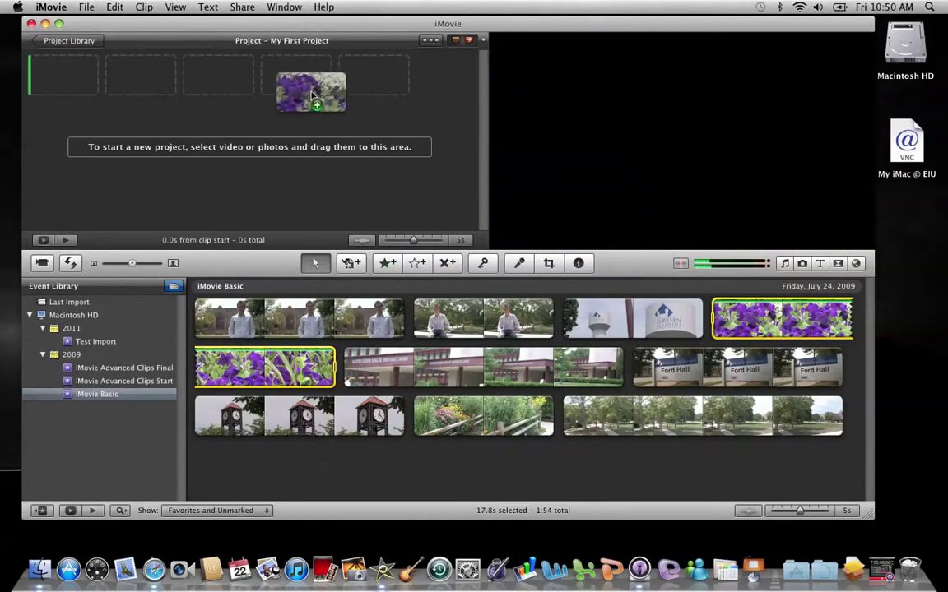
- Drag the 17.8-second petunia clip into My First Project, bringing it to 17s
left_click_drag(311, 95, 313, 97)
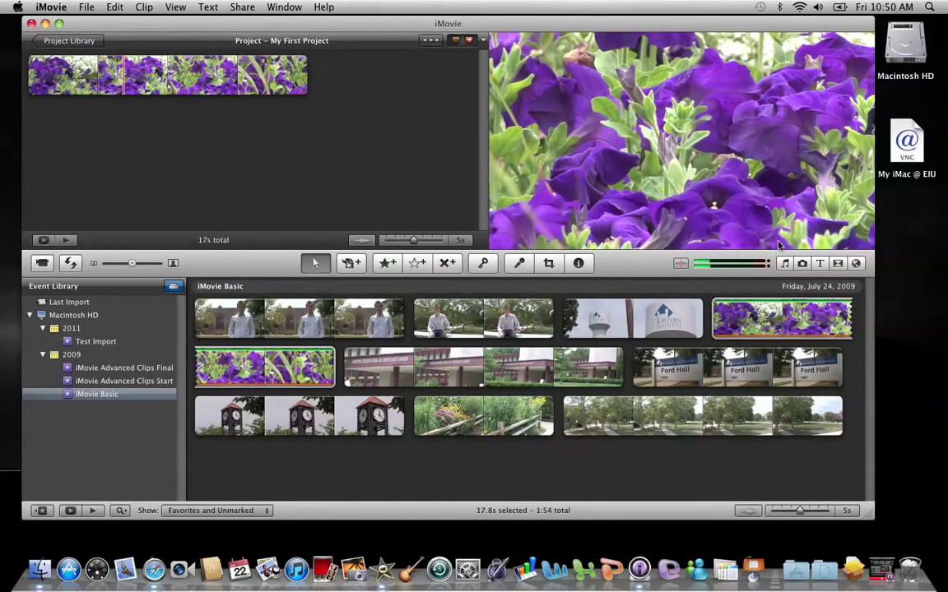